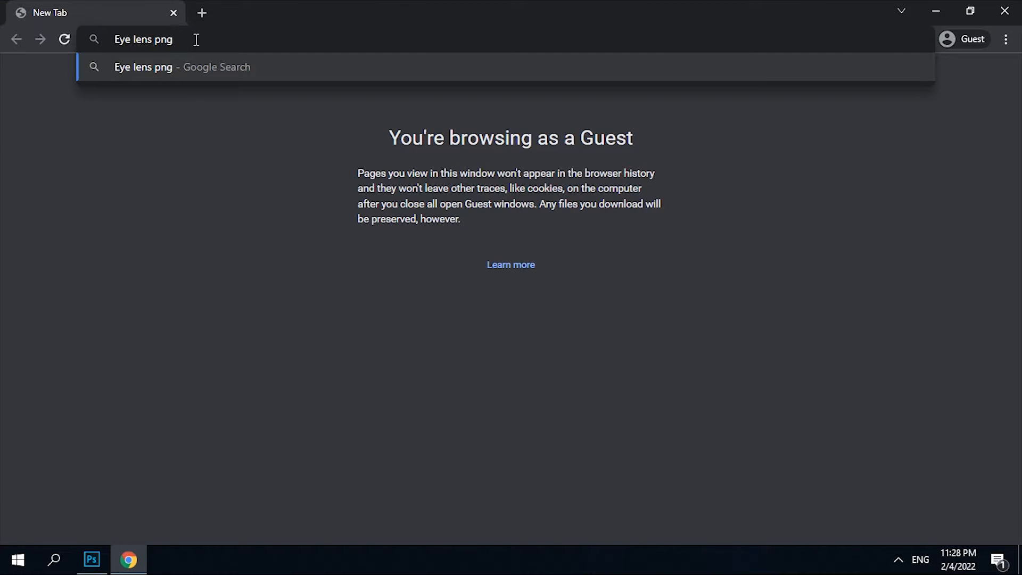
- Search Google Images for "Eye lens png" and open the pngimg.com page of the brown eye result, closing the search tab
{"action": "key", "text": "Return"}
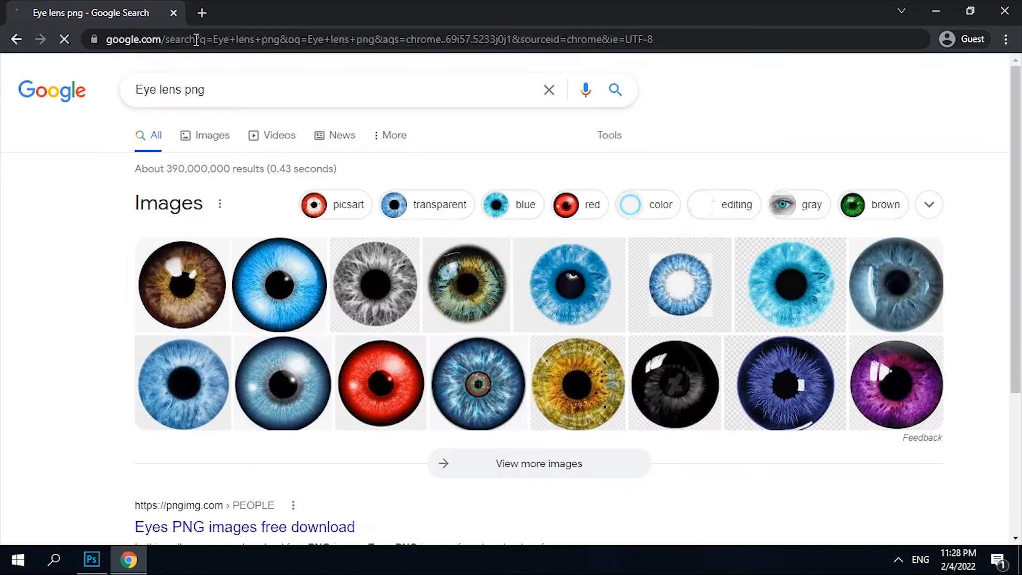
{"action": "left_click", "coordinate": [218, 137]}
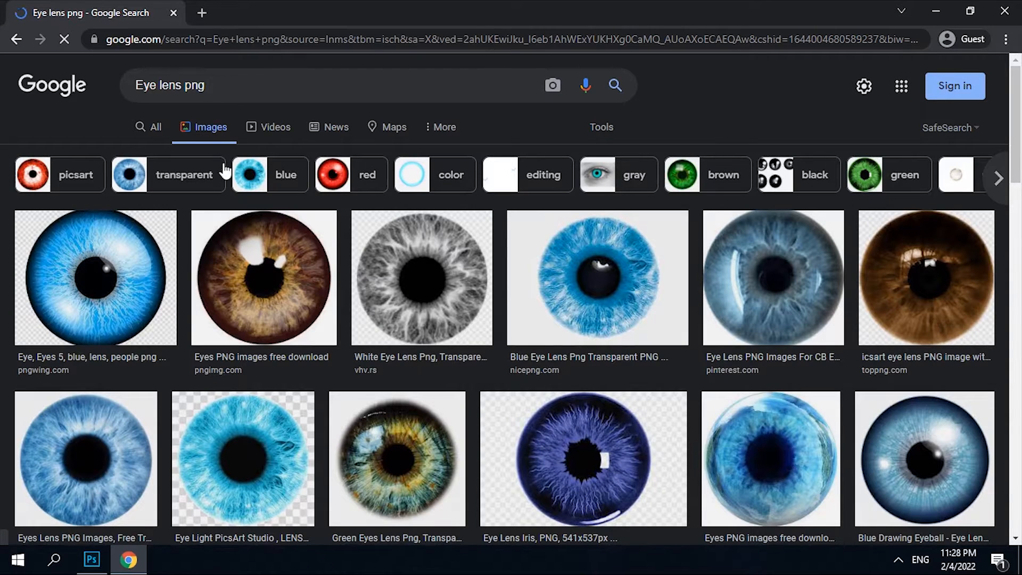
{"action": "left_click", "coordinate": [269, 287]}
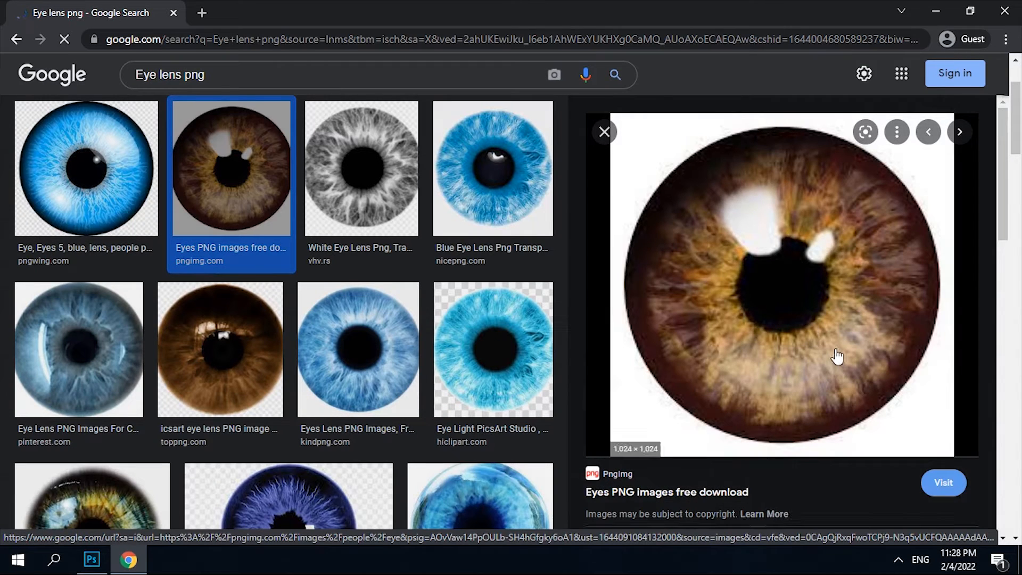
{"action": "left_click", "coordinate": [780, 278]}
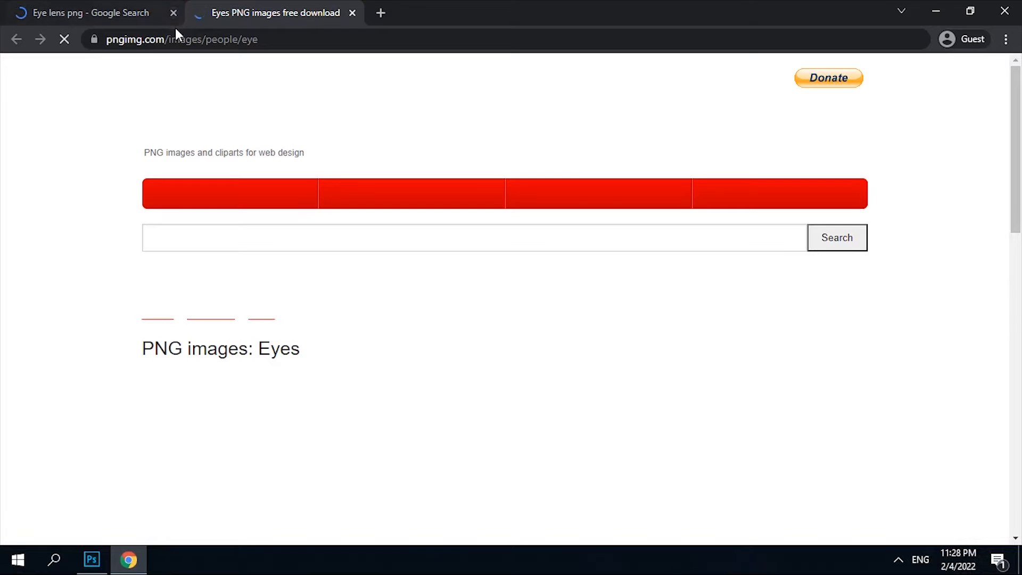
{"action": "left_click", "coordinate": [173, 13]}
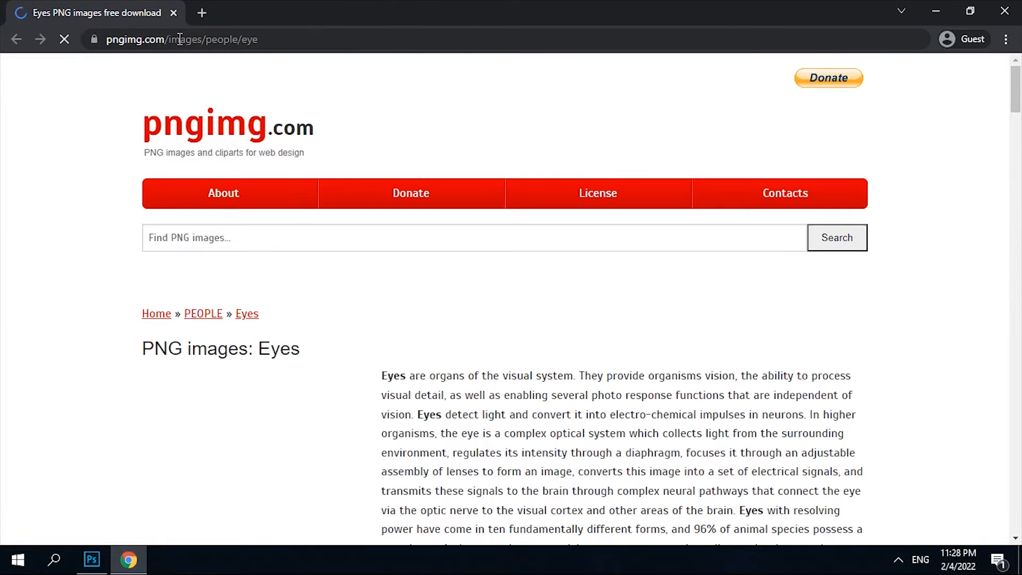
- Find the 1024x1024 brown Eye PNG in the gallery and open its full-size image in a new tab
{"action": "scroll", "coordinate": [526, 309], "scroll_direction": "down", "scroll_amount": 8}
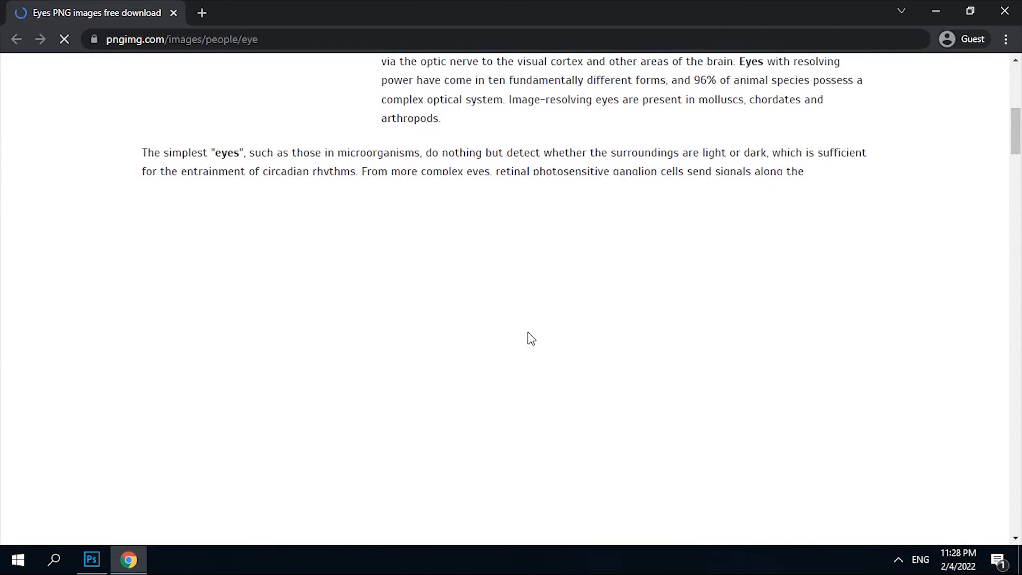
{"action": "scroll", "coordinate": [530, 338], "scroll_direction": "down", "scroll_amount": 3}
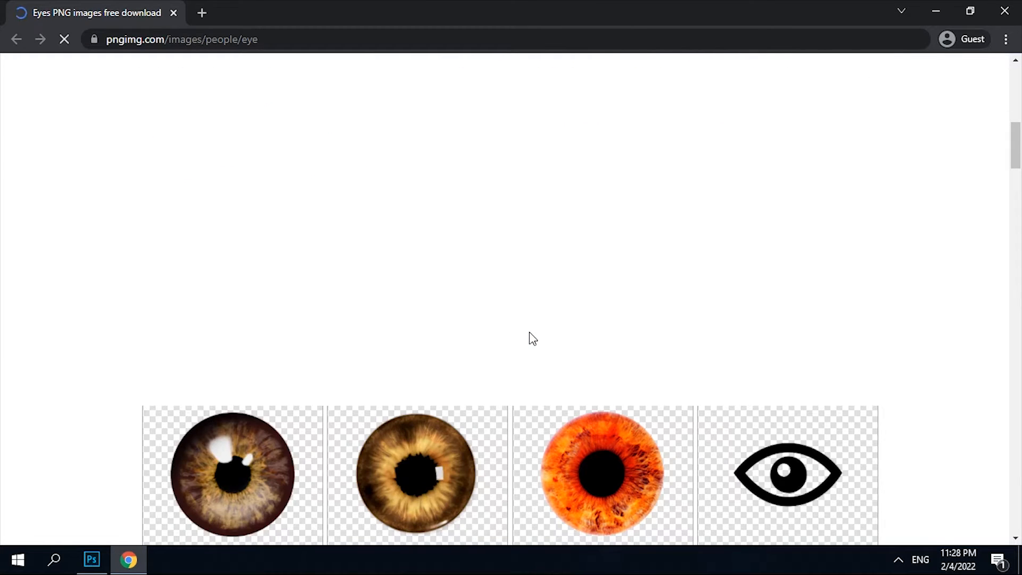
{"action": "scroll", "coordinate": [530, 334], "scroll_direction": "down", "scroll_amount": 5}
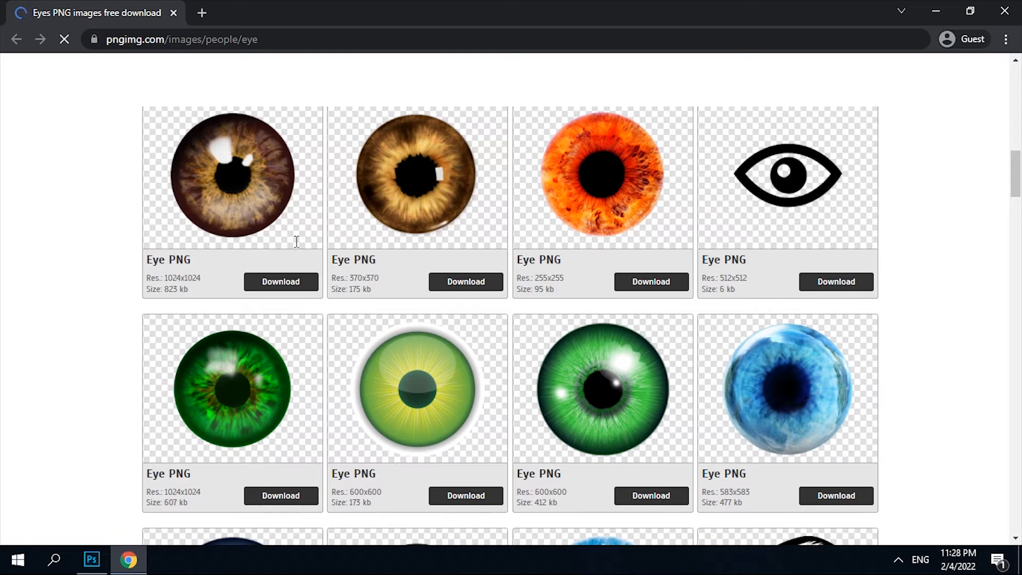
{"action": "scroll", "coordinate": [287, 320], "scroll_direction": "up", "scroll_amount": 3}
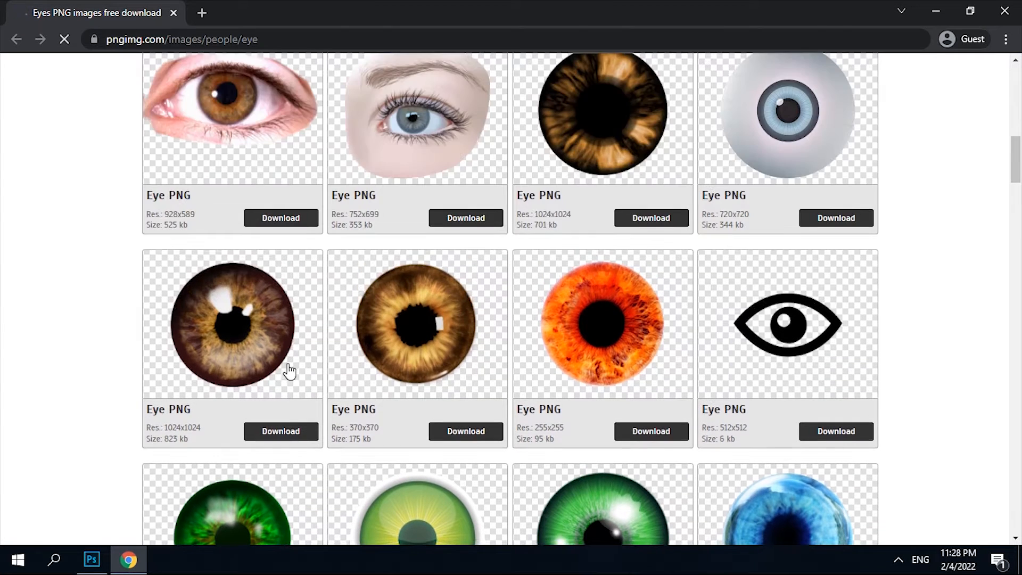
{"action": "left_click", "coordinate": [289, 432]}
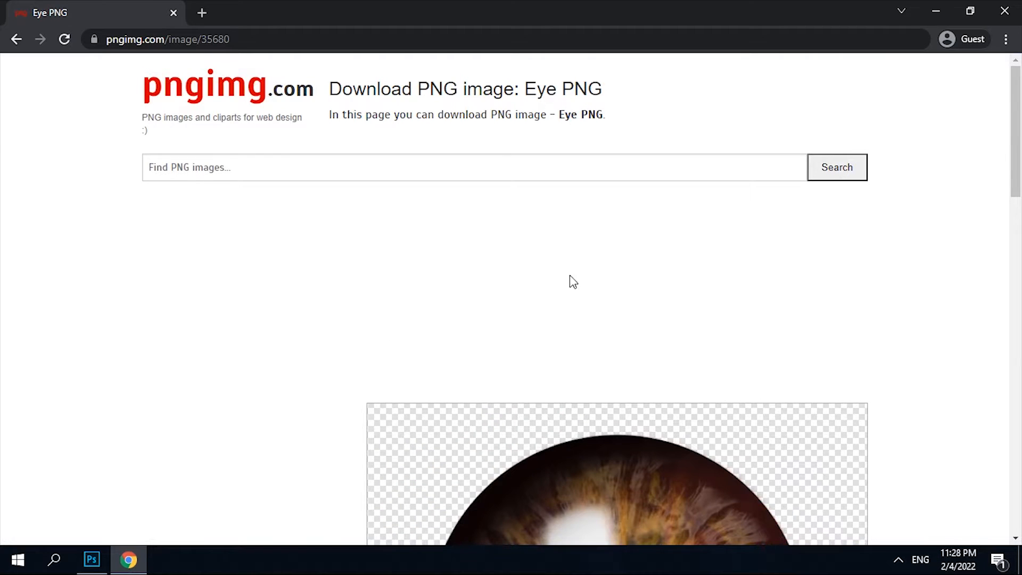
{"action": "scroll", "coordinate": [553, 288], "scroll_direction": "down", "scroll_amount": 5}
{"action": "left_click", "coordinate": [637, 296]}
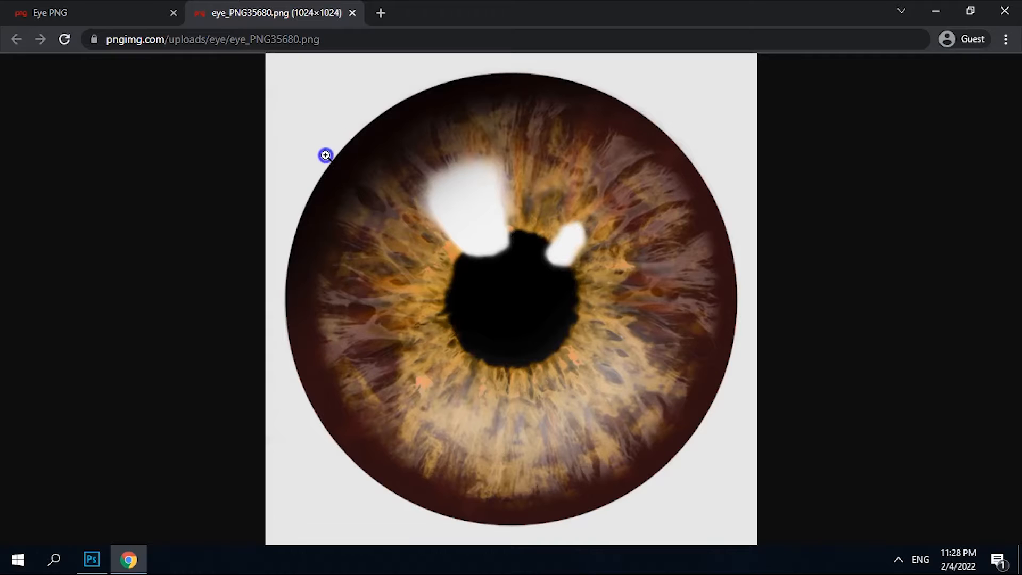
- Save the full-size eye image as eye_PNG35680 in the Desktop's my images folder and minimize the browser
{"action": "right_click", "coordinate": [325, 155]}
{"action": "left_click", "coordinate": [426, 186]}
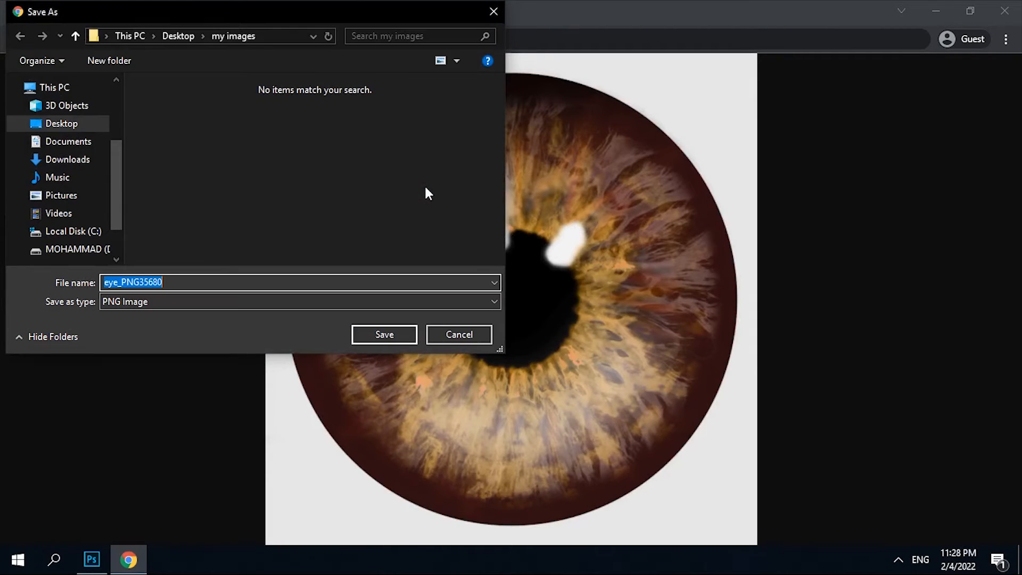
{"action": "left_click", "coordinate": [70, 124]}
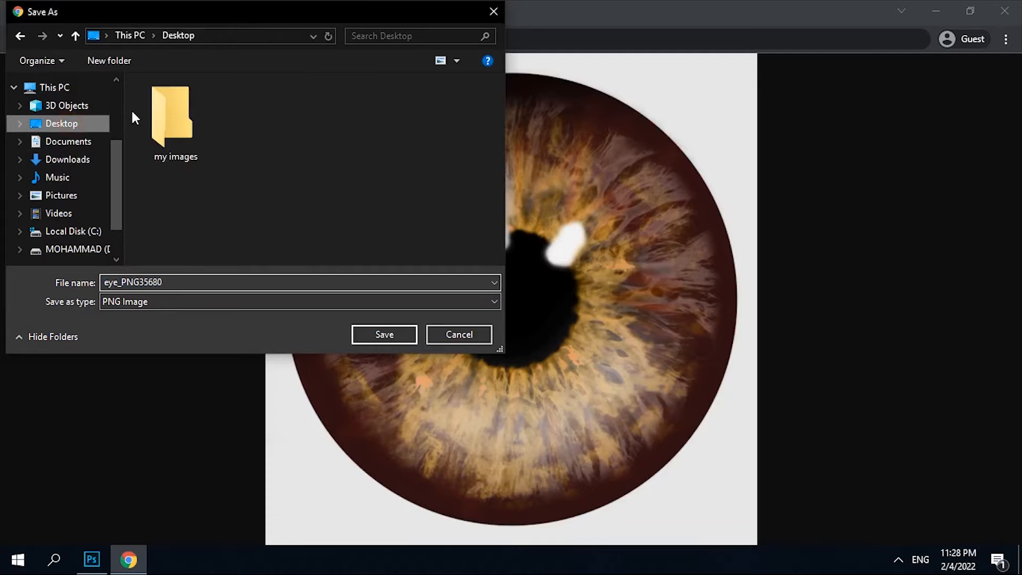
{"action": "double_click", "coordinate": [174, 99]}
{"action": "left_click", "coordinate": [387, 328]}
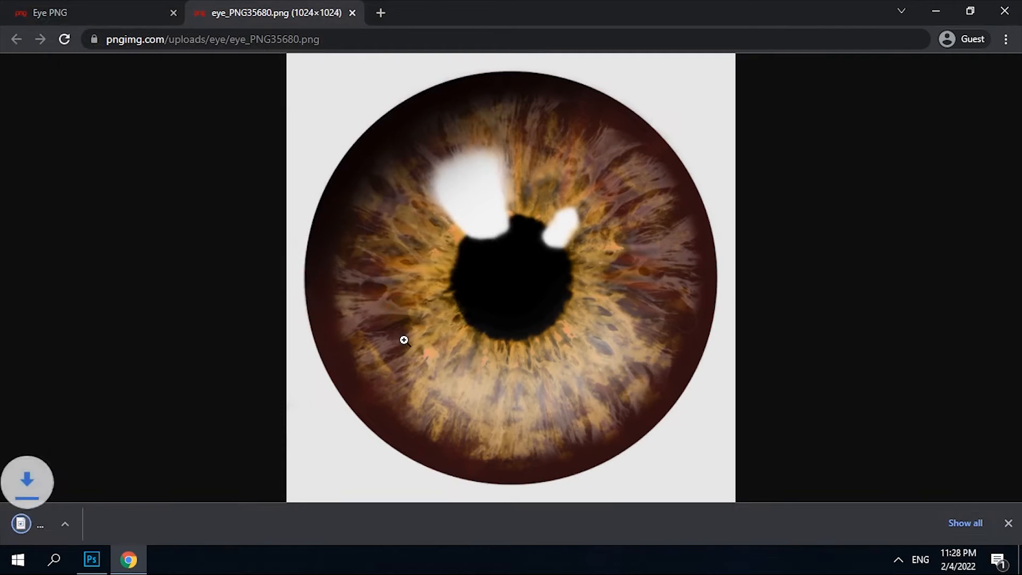
{"action": "left_click", "coordinate": [1008, 523]}
{"action": "left_click", "coordinate": [938, 10]}
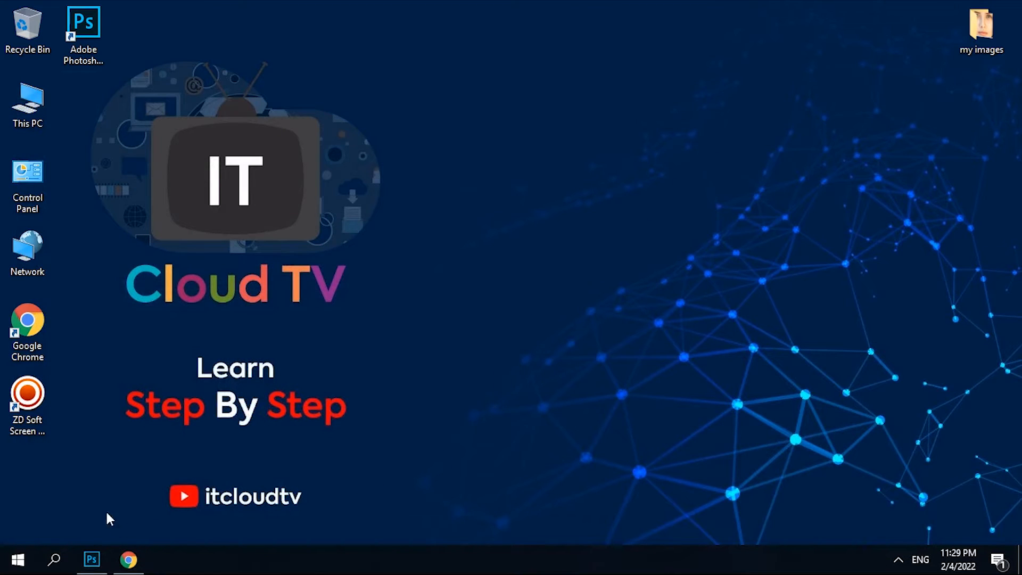
- Switch to Photoshop and open both eye_PNG35680 and image-1 from the my images folder
{"action": "left_click", "coordinate": [80, 21]}
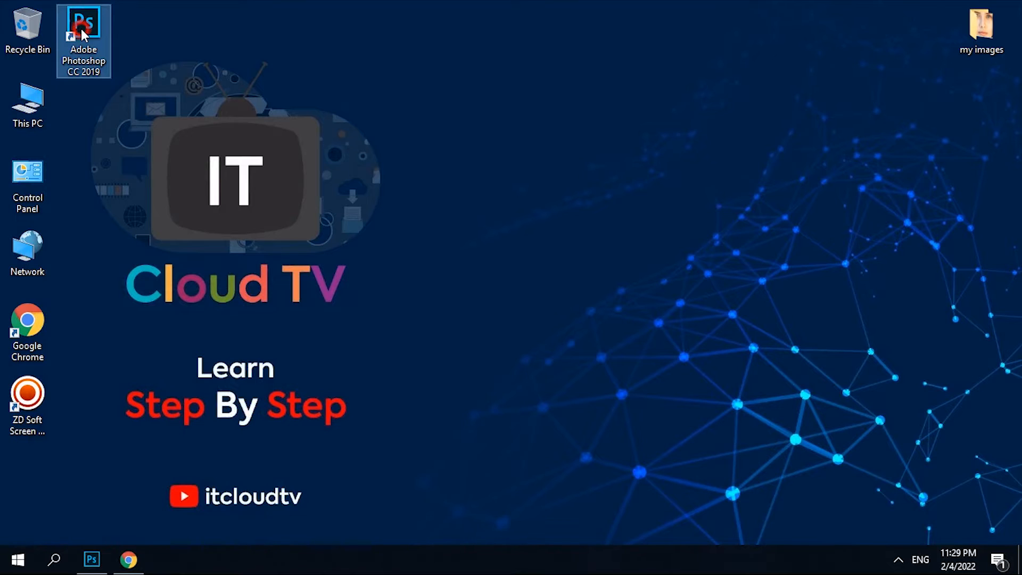
{"action": "double_click", "coordinate": [80, 28]}
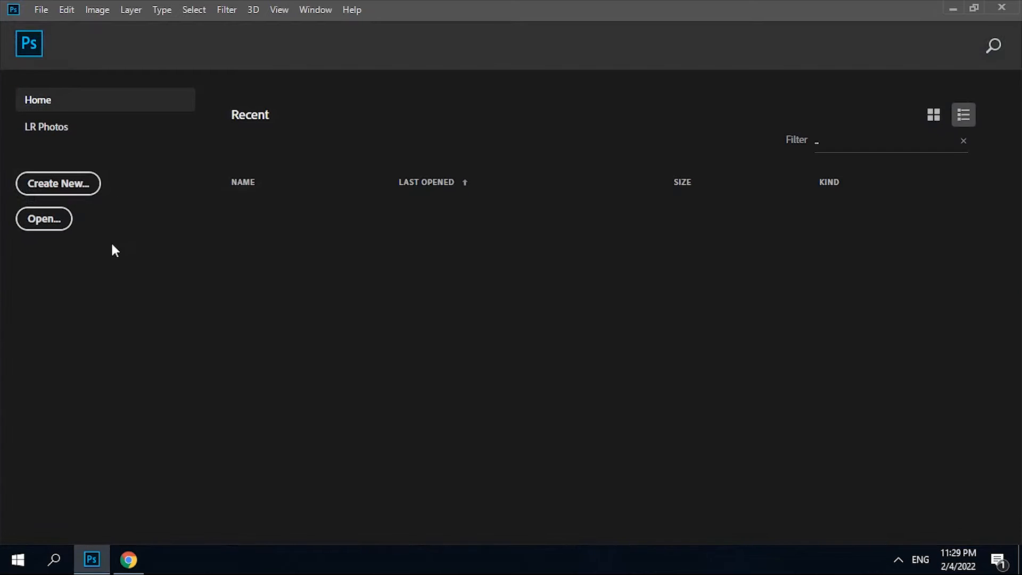
{"action": "left_click", "coordinate": [44, 233]}
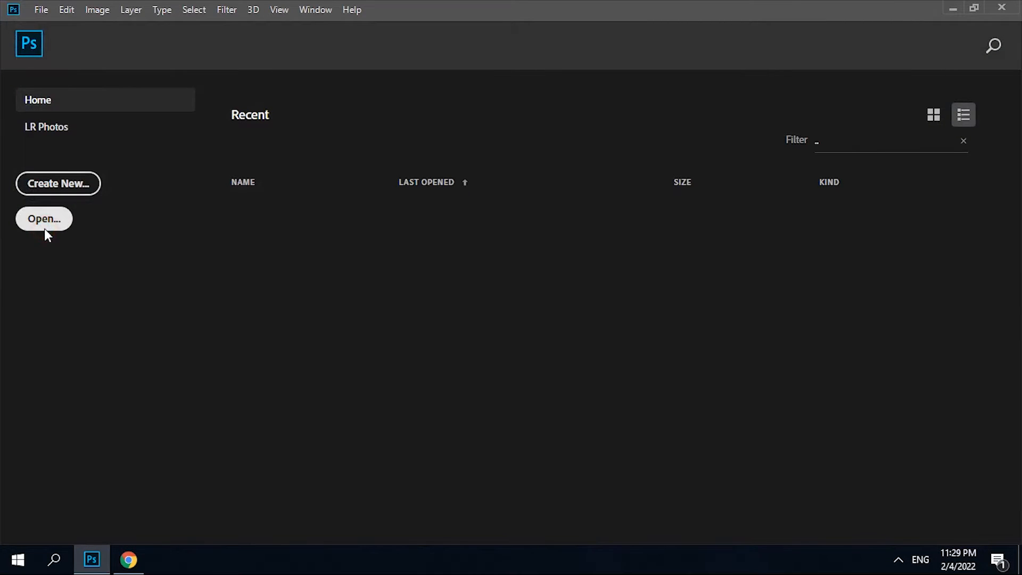
{"action": "left_click", "coordinate": [280, 169], "text": "ctrl"}
{"action": "left_click", "coordinate": [210, 150], "text": "ctrl"}
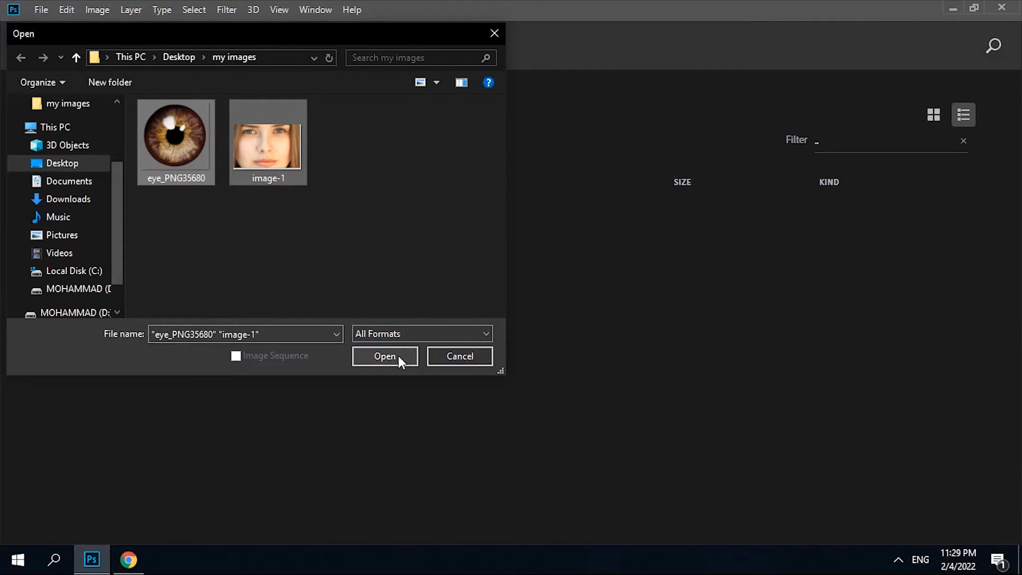
{"action": "left_click", "coordinate": [384, 355]}
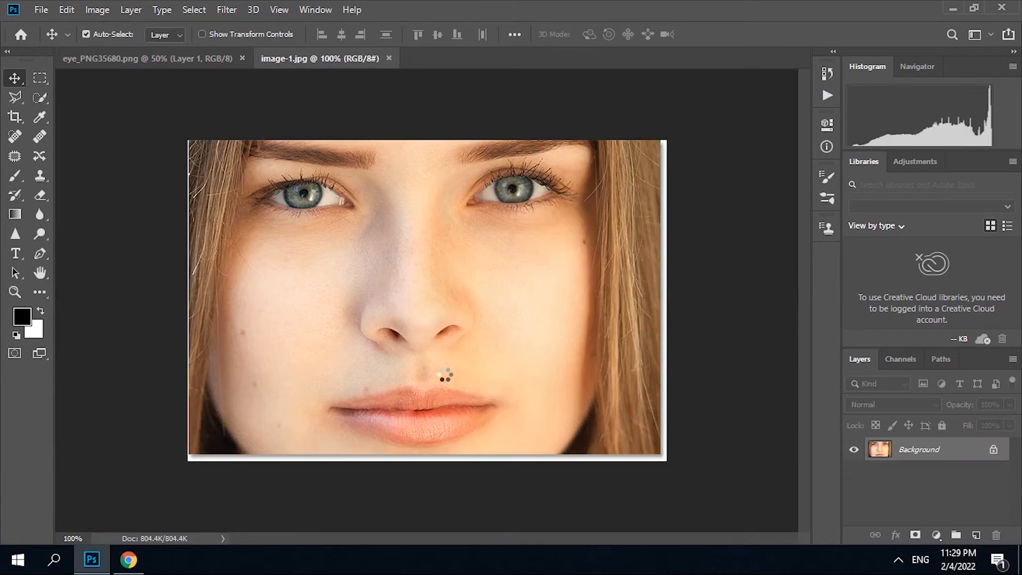
- Copy the brown iris into image-1.jpg as a new layer and scale it down proportionally to about 6.25%
{"action": "left_click", "coordinate": [216, 64]}
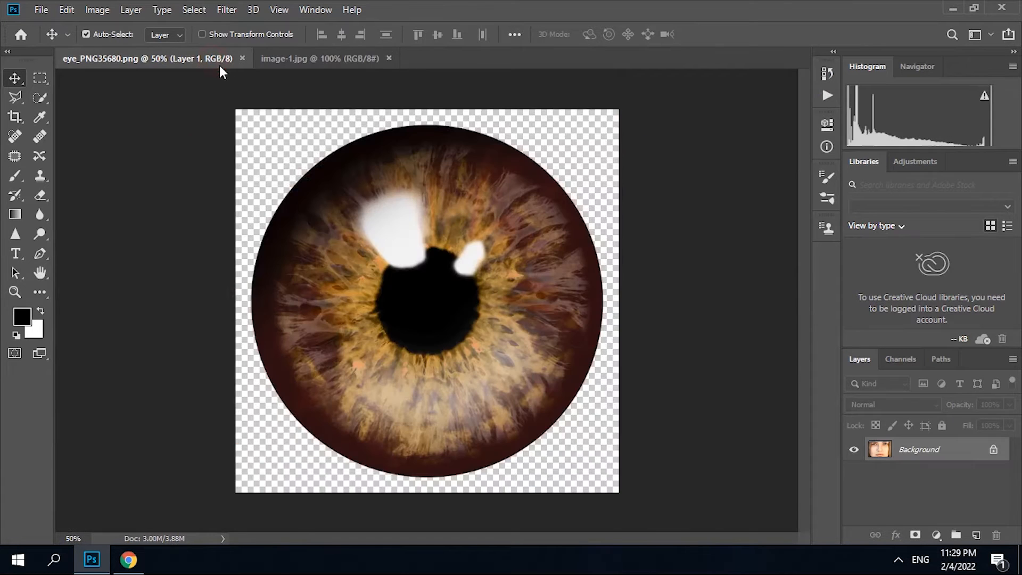
{"action": "left_click_drag", "start_coordinate": [387, 214], "coordinate": [529, 219]}
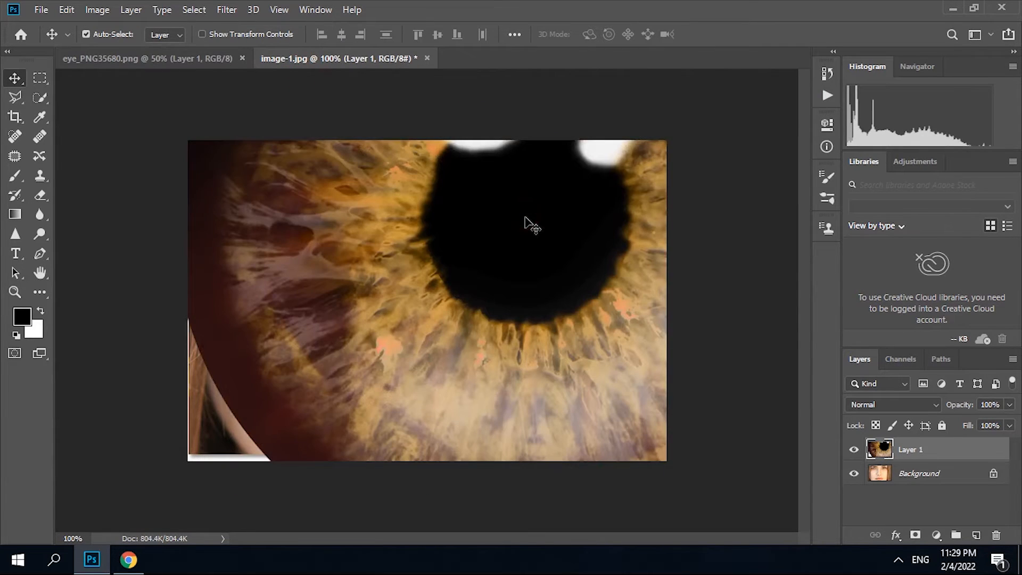
{"action": "key", "text": "ctrl+t"}
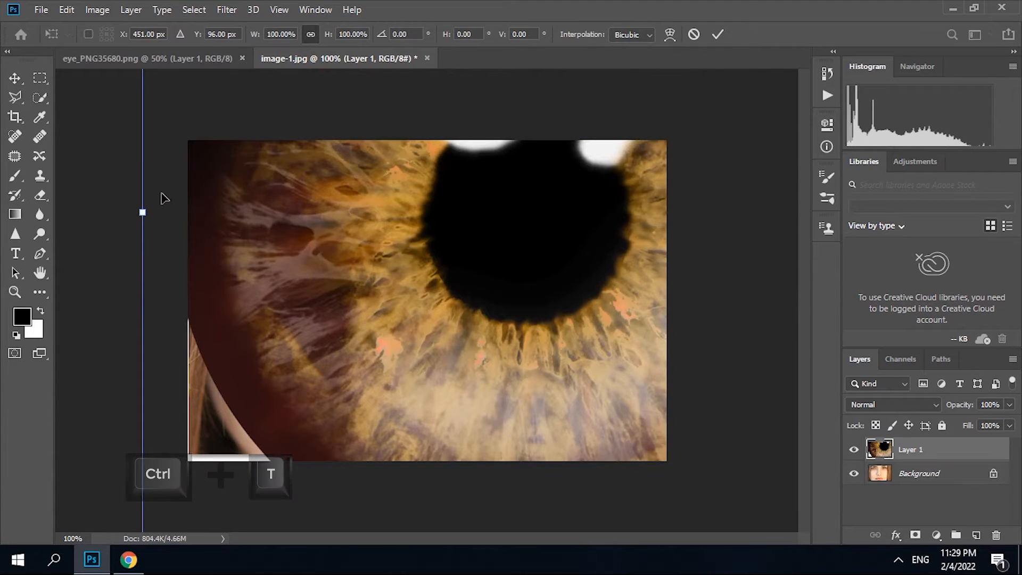
{"action": "left_click_drag", "start_coordinate": [142, 212], "coordinate": [318, 291]}
{"action": "left_click_drag", "start_coordinate": [258, 93], "coordinate": [556, 375]}
{"action": "left_click_drag", "start_coordinate": [589, 420], "coordinate": [497, 242]}
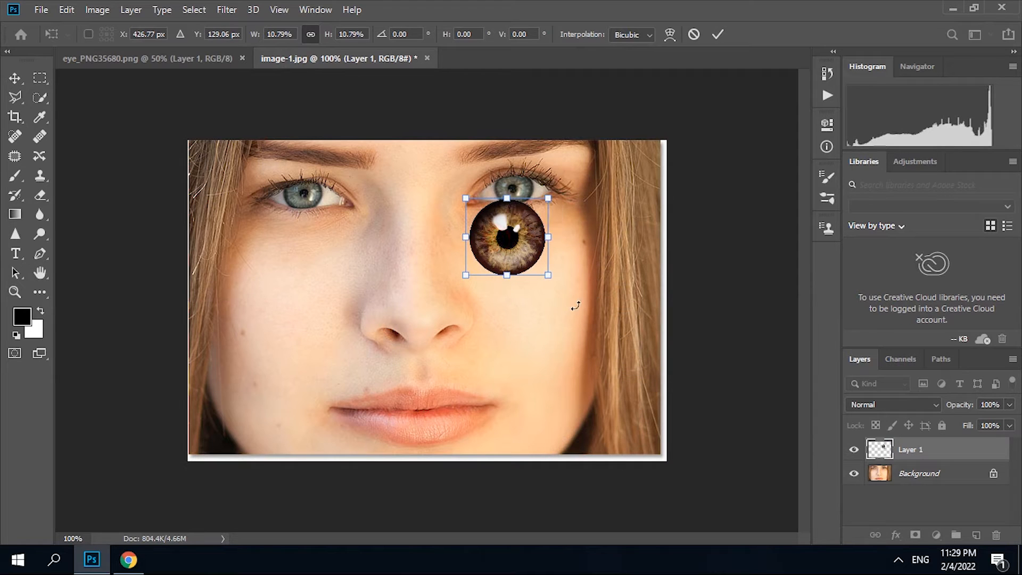
{"action": "left_click_drag", "start_coordinate": [547, 276], "coordinate": [513, 242]}
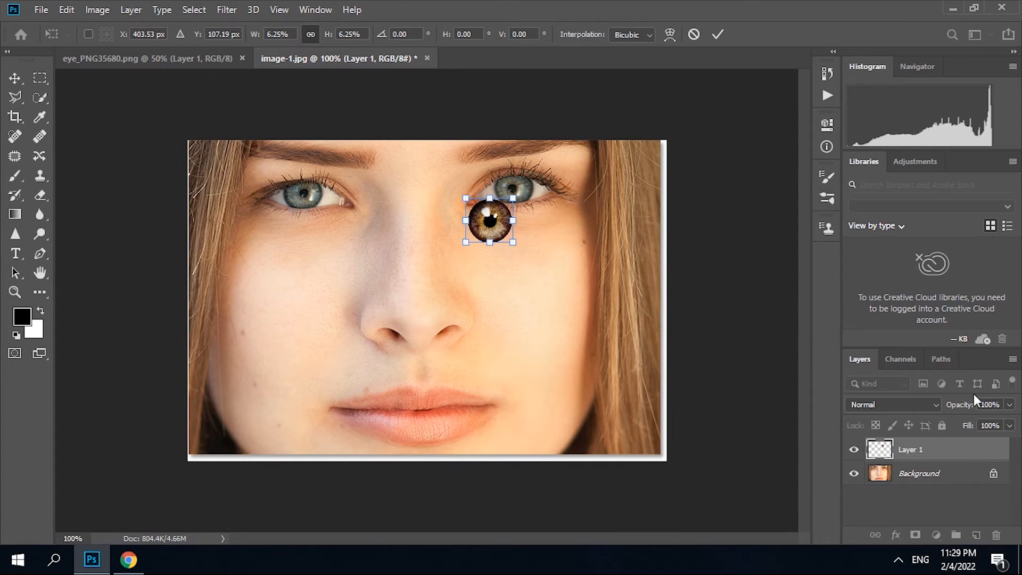
- Set Layer 1's opacity to 50% and fit the brown iris over the eye on the image's right, scaled to about 5.53%
{"action": "type", "text": "50"}
{"action": "key", "text": "Return"}
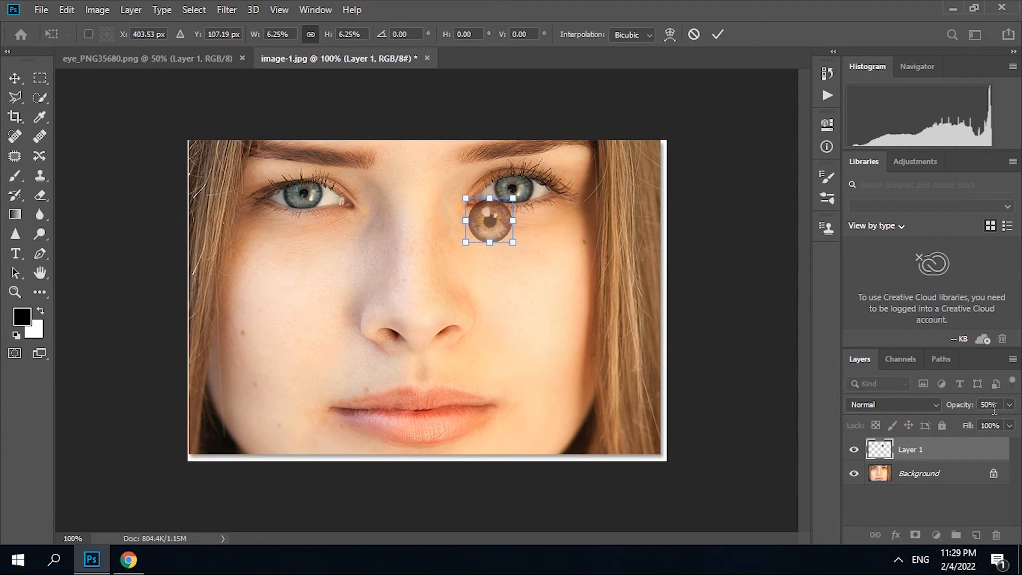
{"action": "key", "text": "ctrl+plus"}
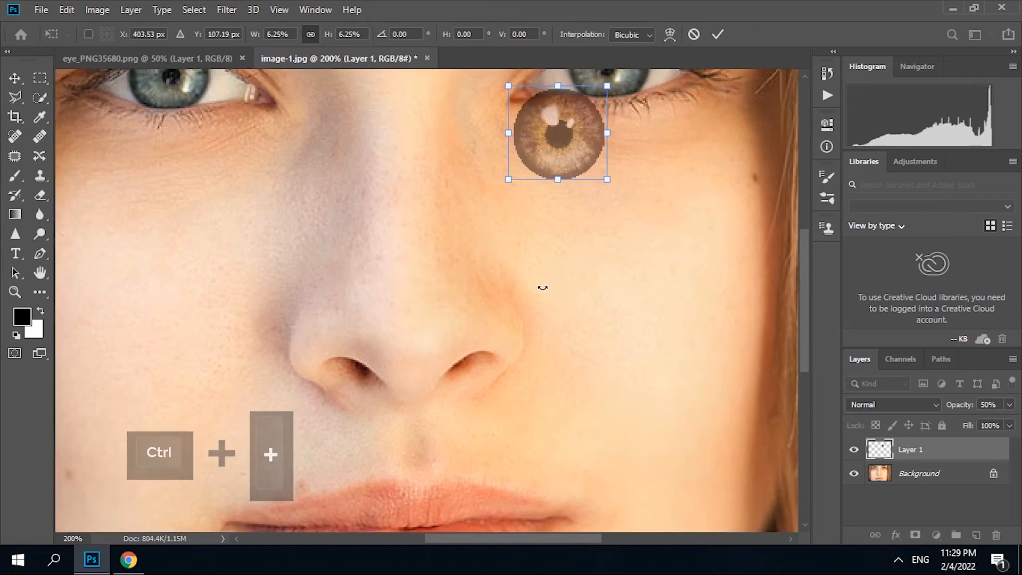
{"action": "key", "text": "ctrl+plus"}
{"action": "key", "text": "space"}
{"action": "left_click_drag", "start_coordinate": [628, 235], "coordinate": [370, 454]}
{"action": "left_click_drag", "start_coordinate": [365, 306], "coordinate": [435, 220]}
{"action": "left_click_drag", "start_coordinate": [499, 248], "coordinate": [489, 233]}
{"action": "mouse_move", "coordinate": [445, 199]}
{"action": "left_mouse_down"}
{"action": "mouse_move", "coordinate": [461, 198]}
{"action": "mouse_move", "coordinate": [450, 207]}
{"action": "left_mouse_up"}
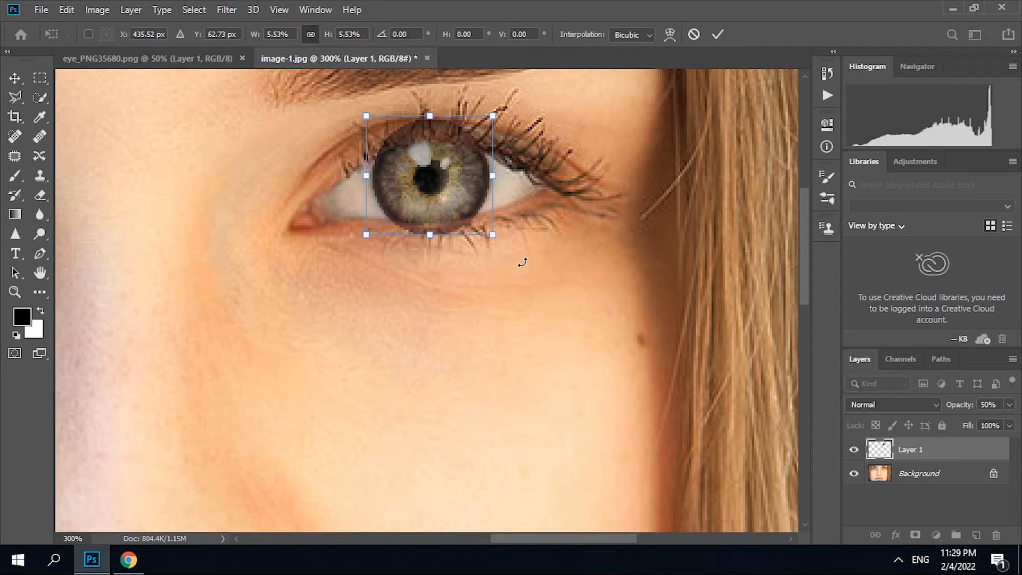
- Fine-tune the iris alignment over the original one at about 5.5% scale and apply the transform
{"action": "key", "text": "Left"}
{"action": "key", "text": "Left"}
{"action": "key", "text": "Left"}
{"action": "key", "text": "Down"}
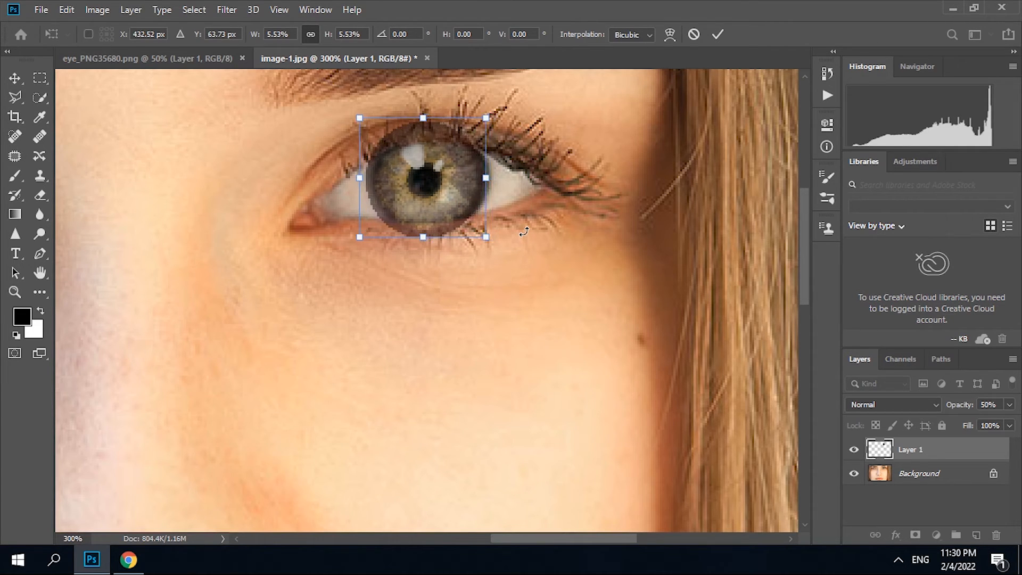
{"action": "key", "text": "Right"}
{"action": "mouse_move", "coordinate": [487, 237]}
{"action": "left_mouse_down"}
{"action": "mouse_move", "coordinate": [495, 240]}
{"action": "mouse_move", "coordinate": [490, 232]}
{"action": "left_mouse_up"}
{"action": "key", "text": "Right"}
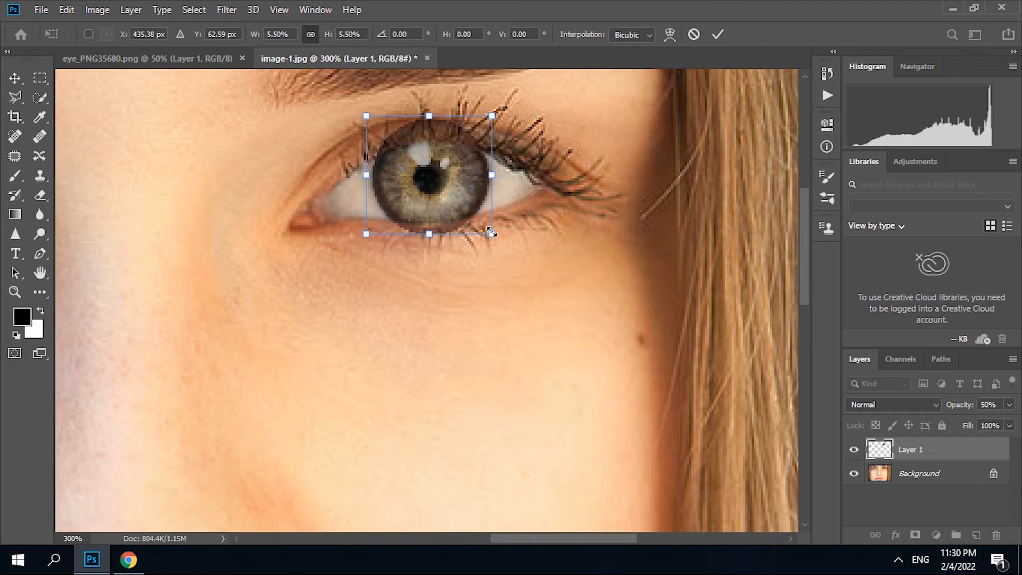
{"action": "key", "text": "Down"}
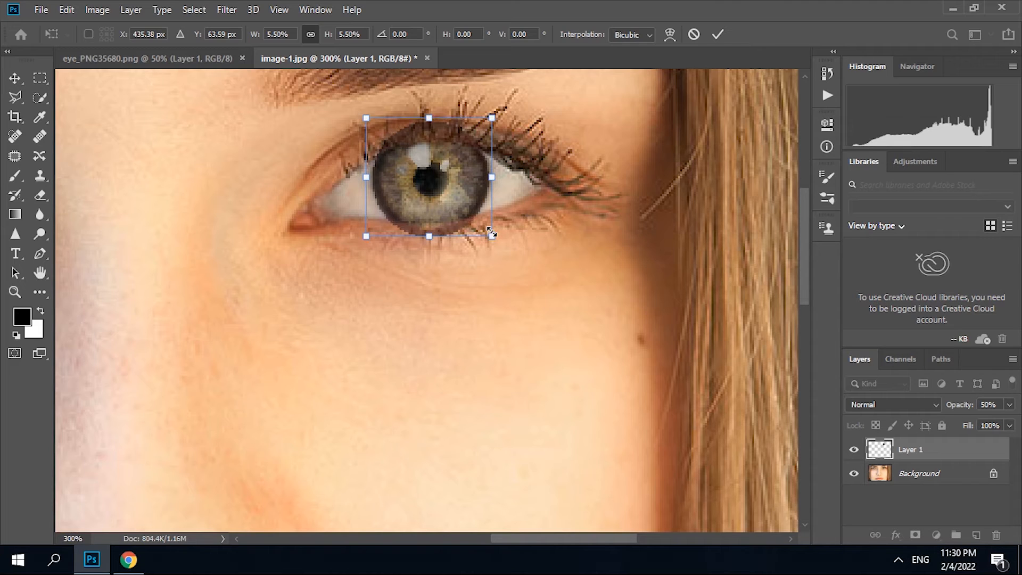
{"action": "left_click", "coordinate": [725, 41]}
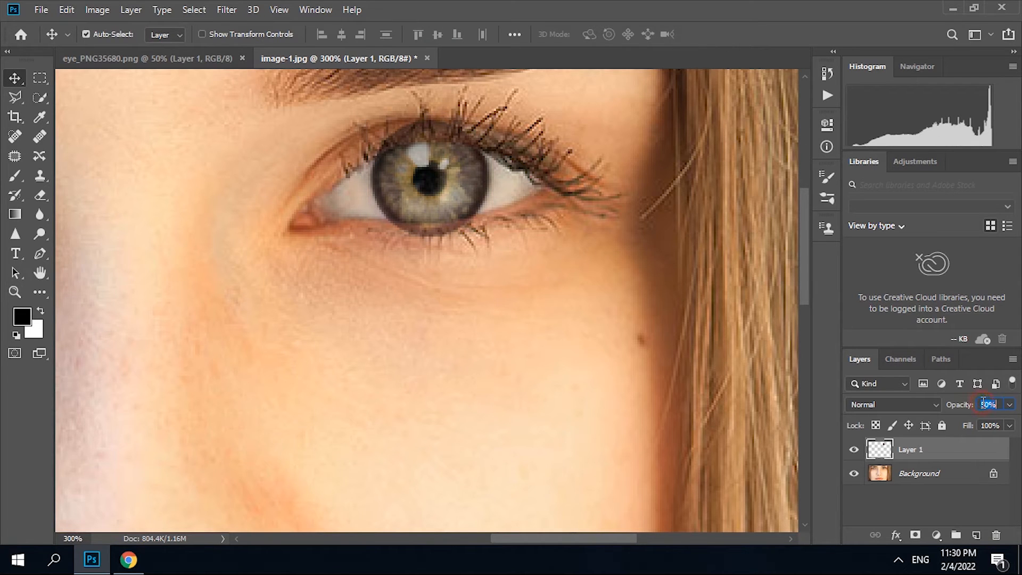
- Set Layer 1's opacity to 100% and add a layer mask to it
{"action": "type", "text": "100"}
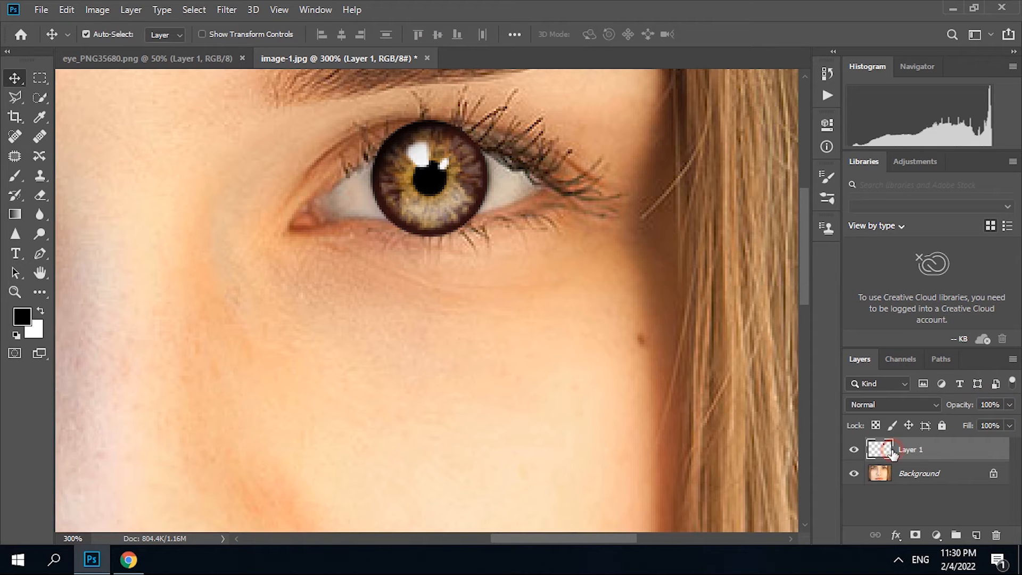
{"action": "left_click", "coordinate": [915, 535]}
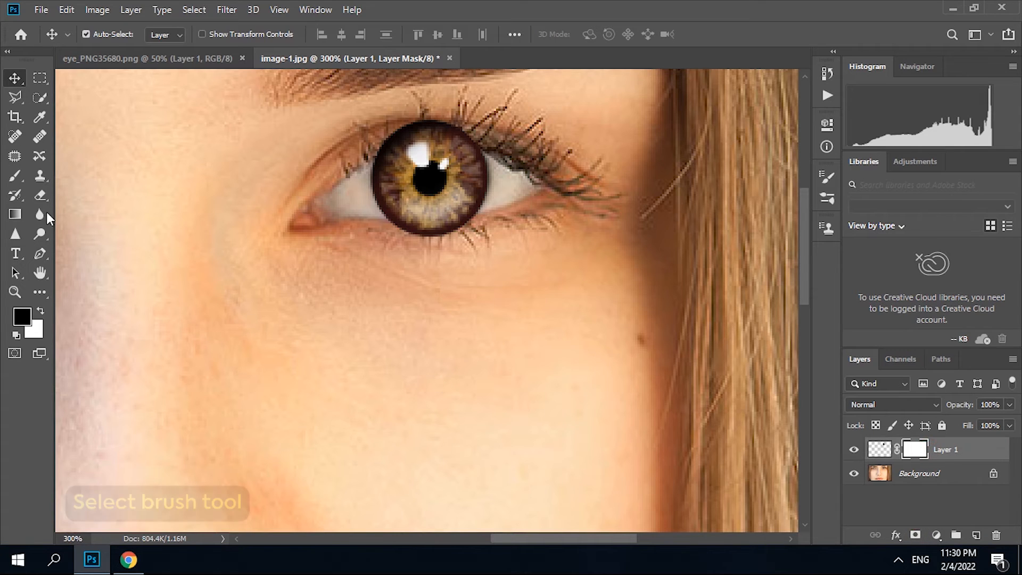
- Ready a soft Brush for the layer mask with black (000000) as foreground colour, 10 px size and 0% hardness
{"action": "left_click", "coordinate": [19, 176]}
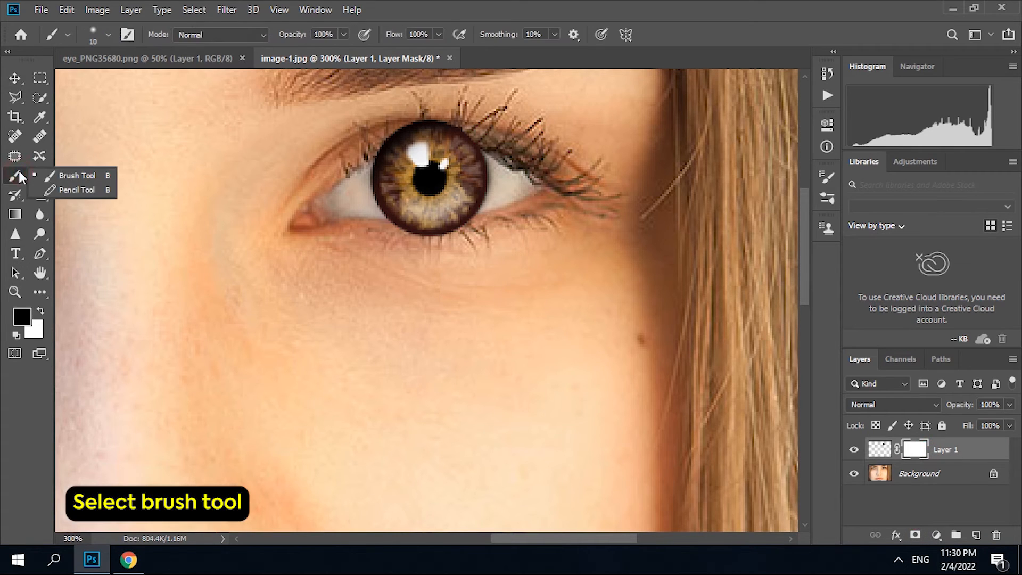
{"action": "left_click", "coordinate": [49, 178]}
{"action": "left_click", "coordinate": [29, 321]}
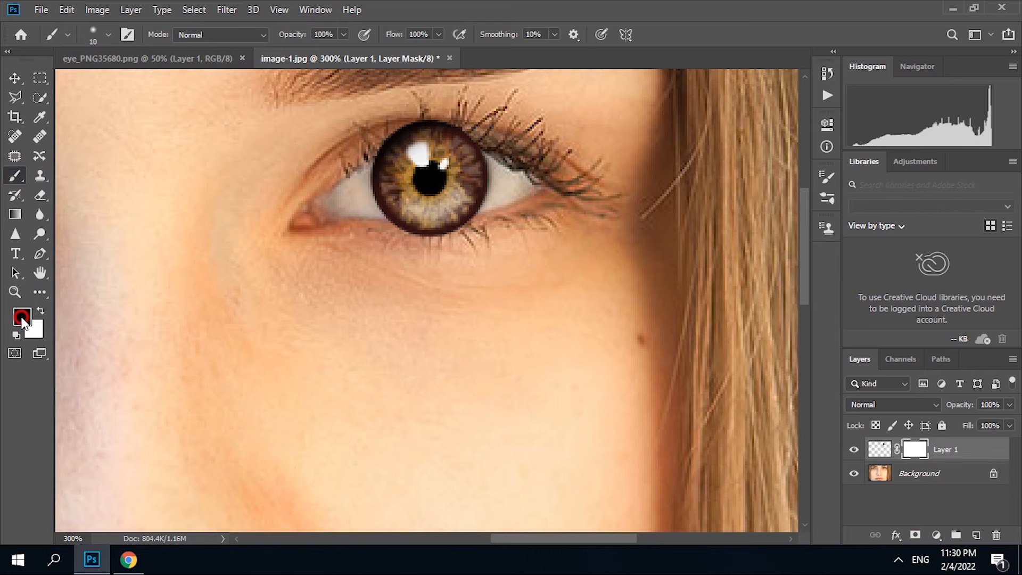
{"action": "left_click_drag", "start_coordinate": [342, 219], "coordinate": [308, 315]}
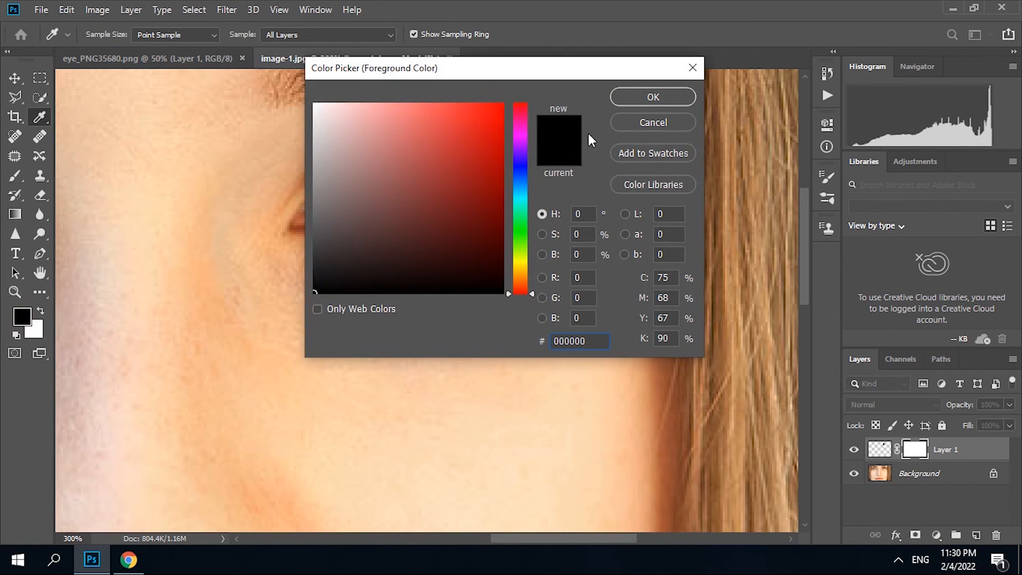
{"action": "left_click", "coordinate": [638, 97]}
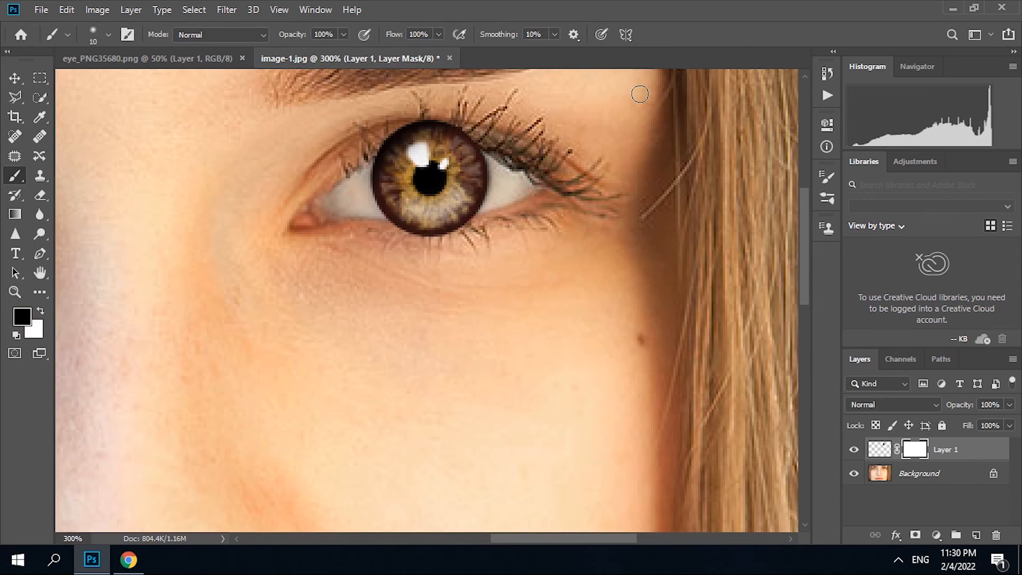
{"action": "right_click", "coordinate": [150, 160]}
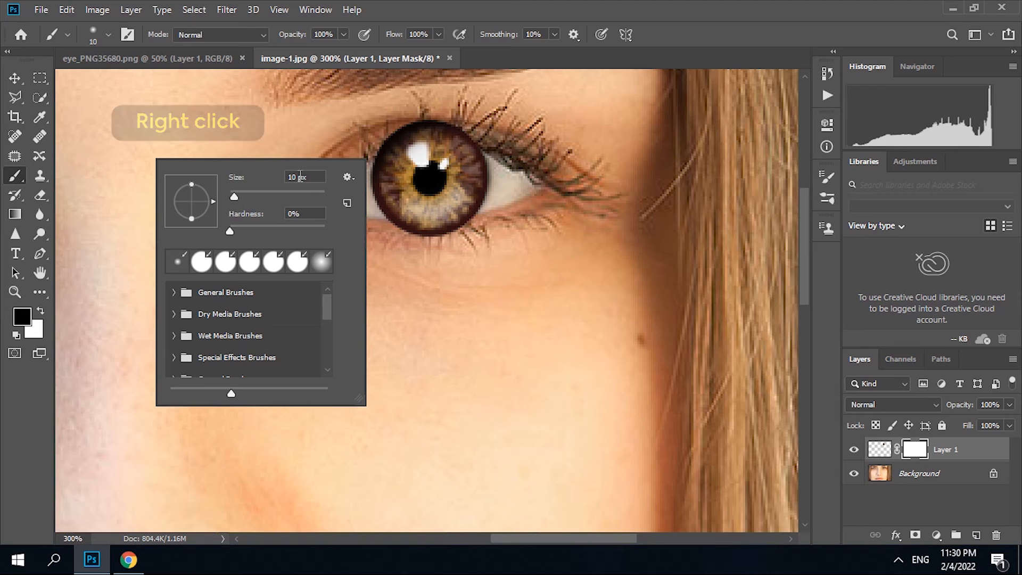
{"action": "left_click", "coordinate": [311, 119]}
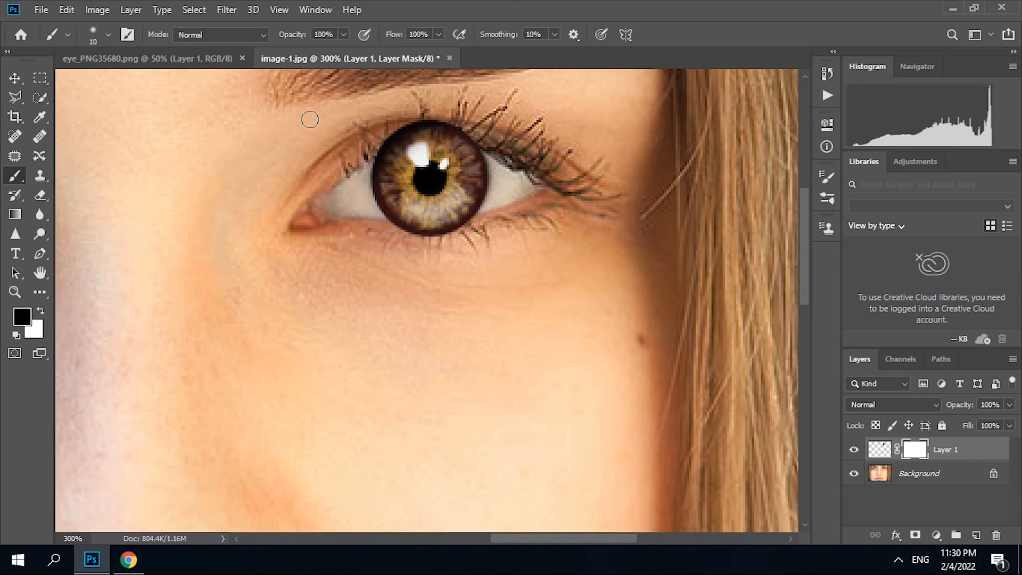
- Paint black on Layer 1's mask along the upper and lower eyelids to hide the iris edges overlapping the lids and lashes
{"action": "scroll", "coordinate": [506, 291], "scroll_direction": "up", "scroll_amount": 1}
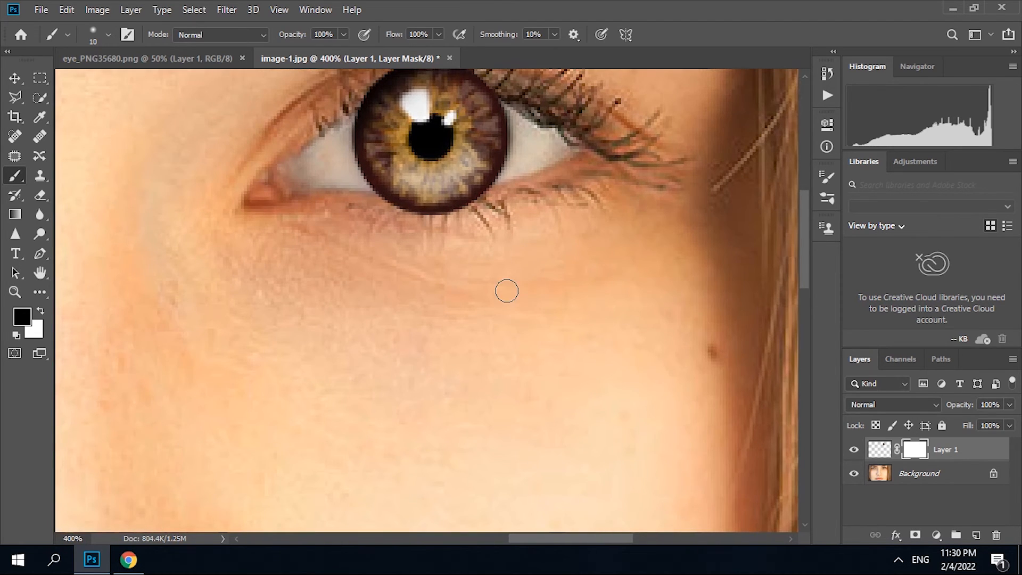
{"action": "left_click_drag", "start_coordinate": [511, 250], "coordinate": [506, 356]}
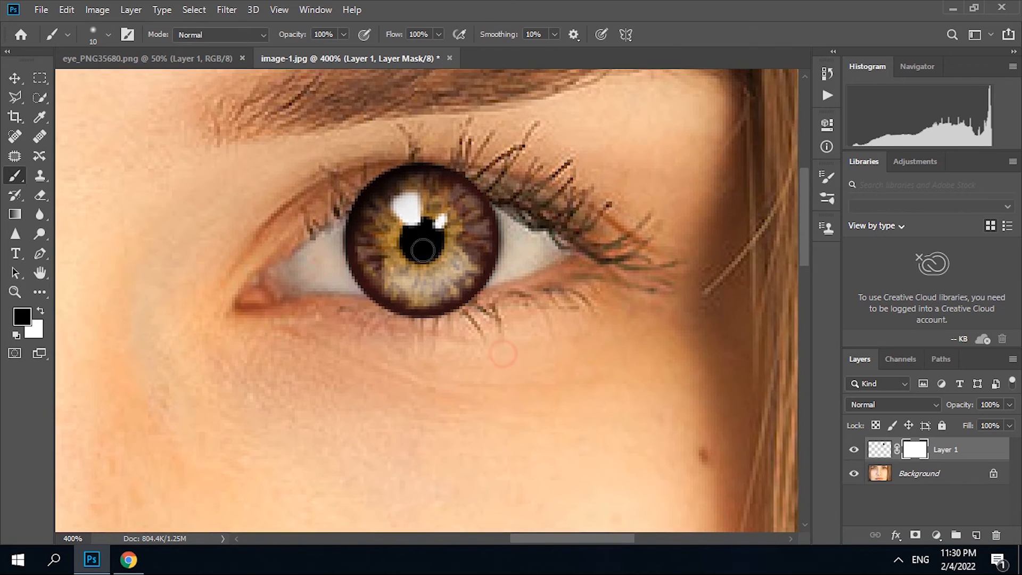
{"action": "mouse_move", "coordinate": [344, 200]}
{"action": "left_mouse_down"}
{"action": "mouse_move", "coordinate": [422, 175]}
{"action": "mouse_move", "coordinate": [482, 183]}
{"action": "mouse_move", "coordinate": [391, 180]}
{"action": "mouse_move", "coordinate": [332, 207]}
{"action": "mouse_move", "coordinate": [328, 242]}
{"action": "mouse_move", "coordinate": [342, 286]}
{"action": "mouse_move", "coordinate": [401, 317]}
{"action": "mouse_move", "coordinate": [449, 318]}
{"action": "mouse_move", "coordinate": [486, 299]}
{"action": "mouse_move", "coordinate": [480, 291]}
{"action": "left_mouse_up"}
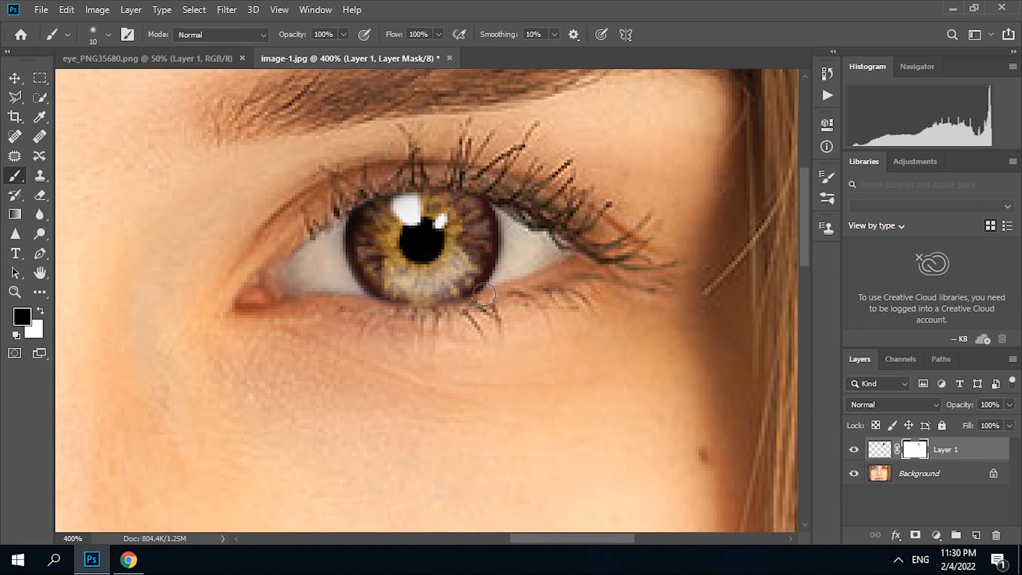
{"action": "mouse_move", "coordinate": [500, 190]}
{"action": "left_mouse_down"}
{"action": "mouse_move", "coordinate": [508, 267]}
{"action": "mouse_move", "coordinate": [486, 295]}
{"action": "mouse_move", "coordinate": [460, 306]}
{"action": "mouse_move", "coordinate": [422, 311]}
{"action": "mouse_move", "coordinate": [369, 296]}
{"action": "mouse_move", "coordinate": [486, 298]}
{"action": "mouse_move", "coordinate": [511, 257]}
{"action": "mouse_move", "coordinate": [496, 196]}
{"action": "mouse_move", "coordinate": [420, 169]}
{"action": "mouse_move", "coordinate": [361, 179]}
{"action": "mouse_move", "coordinate": [319, 211]}
{"action": "mouse_move", "coordinate": [343, 204]}
{"action": "mouse_move", "coordinate": [334, 212]}
{"action": "mouse_move", "coordinate": [340, 271]}
{"action": "mouse_move", "coordinate": [382, 320]}
{"action": "left_mouse_up"}
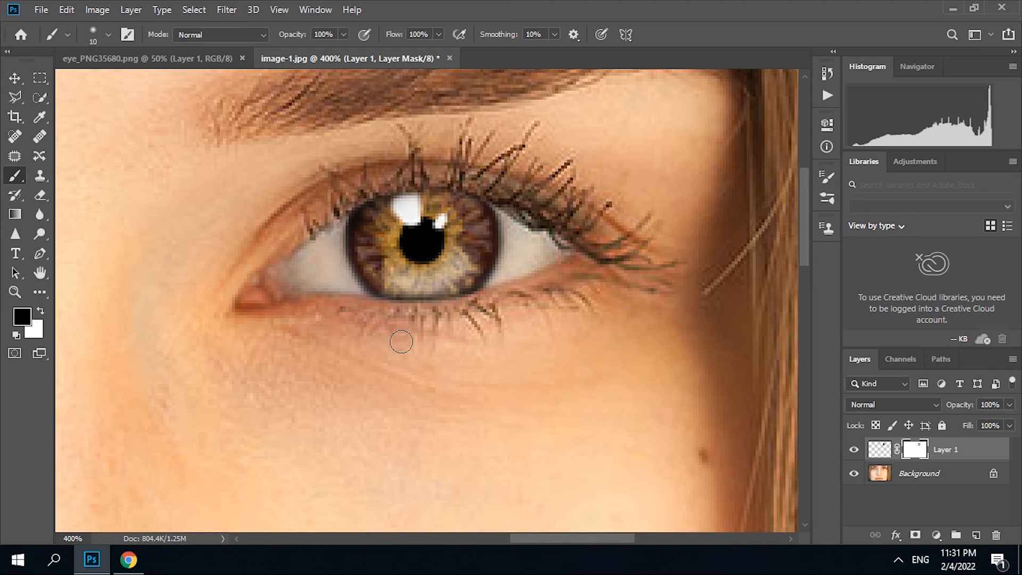
{"action": "mouse_move", "coordinate": [349, 197]}
{"action": "left_mouse_down"}
{"action": "mouse_move", "coordinate": [367, 181]}
{"action": "mouse_move", "coordinate": [506, 184]}
{"action": "left_mouse_up"}
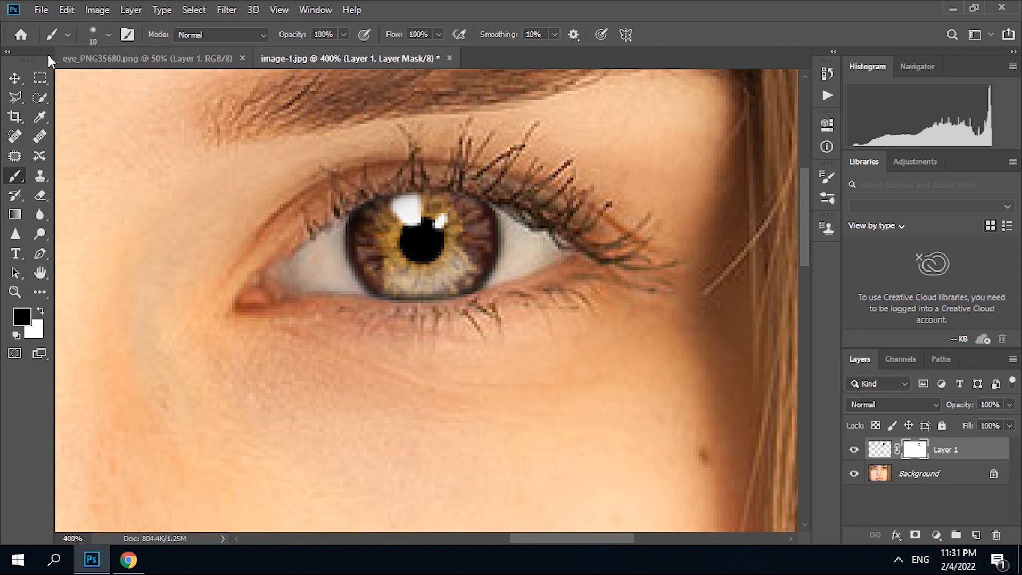
{"action": "key", "text": "v"}
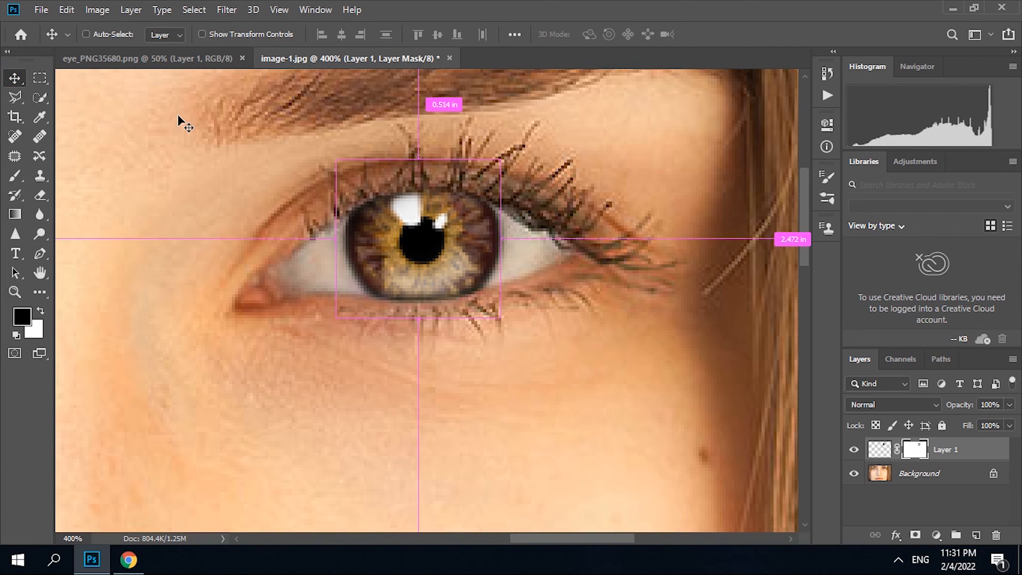
- Compare the whole portrait at 100% with Layer 1 hidden and shown, leaving the layer visible
{"action": "key", "text": "ctrl+minus"}
{"action": "key", "text": "ctrl+minus"}
{"action": "key", "text": "ctrl+minus"}
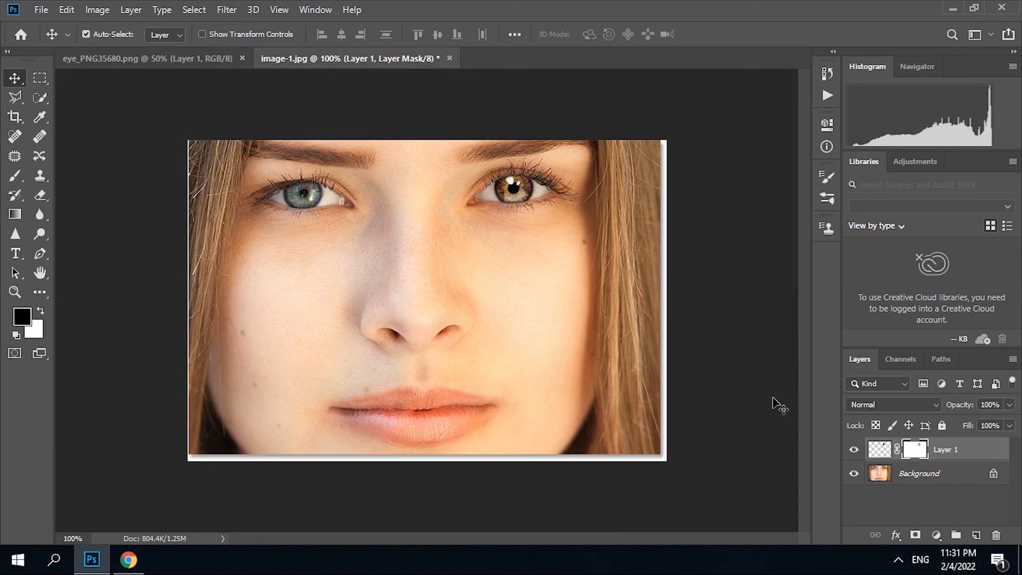
{"action": "left_click", "coordinate": [854, 450]}
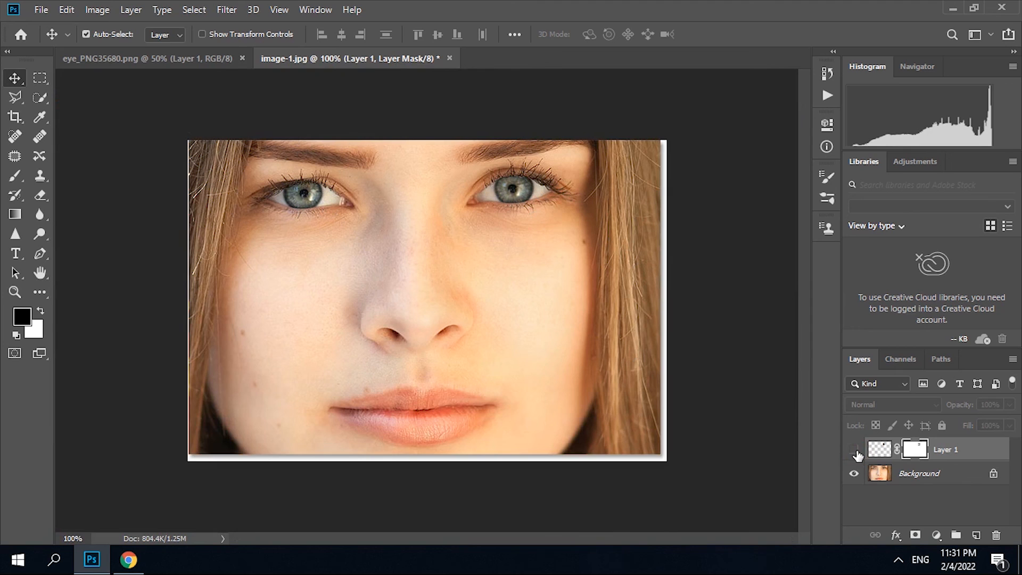
{"action": "left_click", "coordinate": [855, 451]}
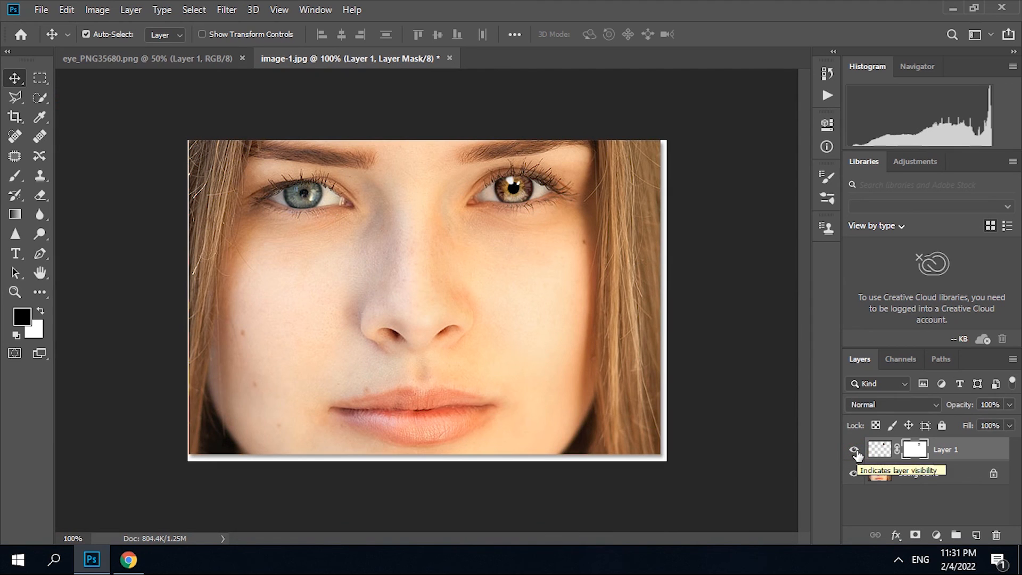
{"action": "left_click", "coordinate": [854, 451]}
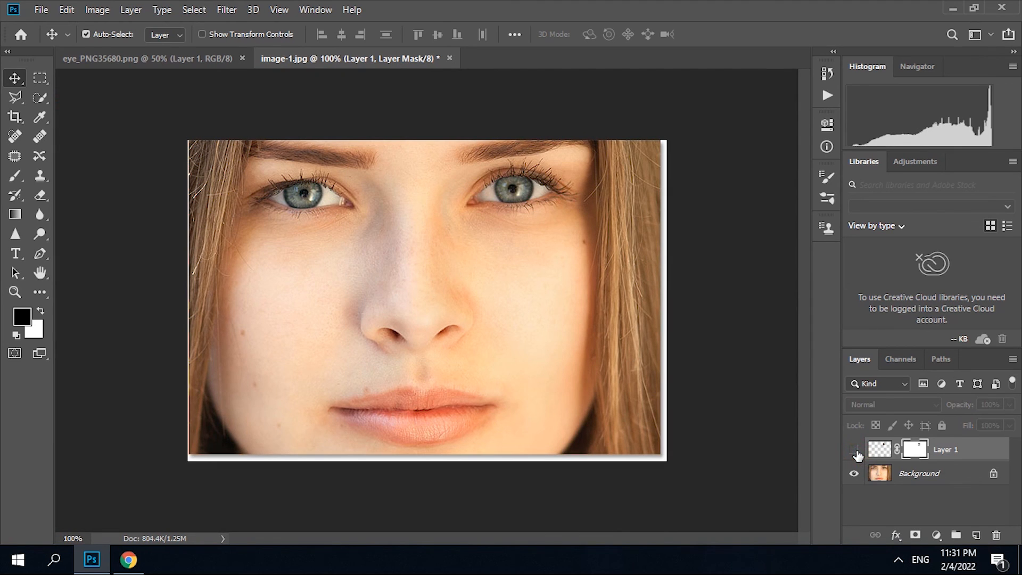
{"action": "left_click", "coordinate": [855, 451]}
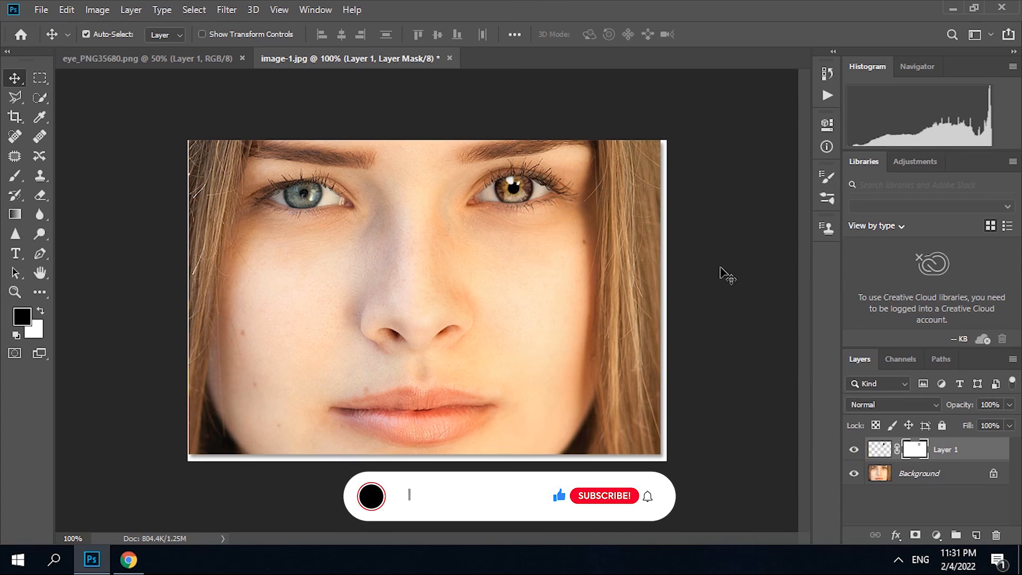